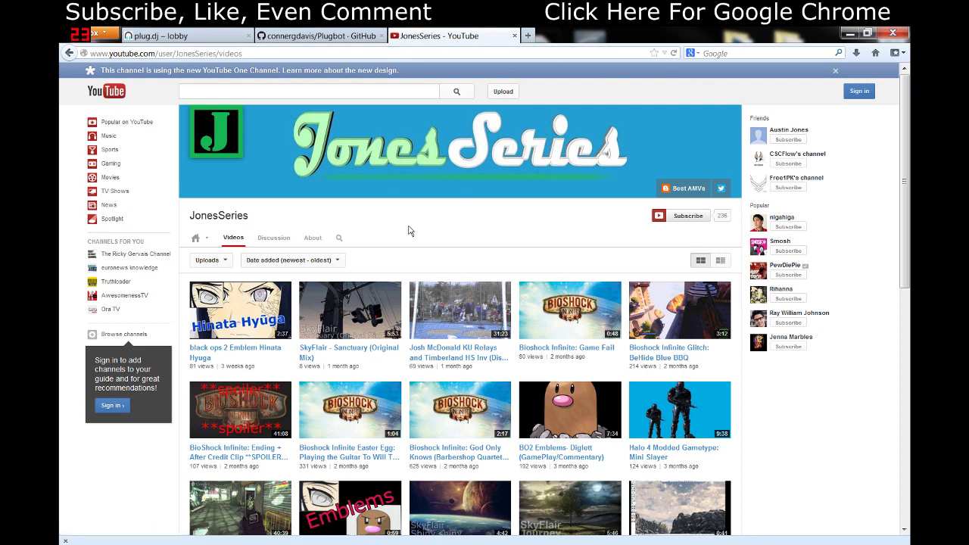
Close the YouTube channel tab and download the Plugbot repository as a ZIP
click(515, 36)
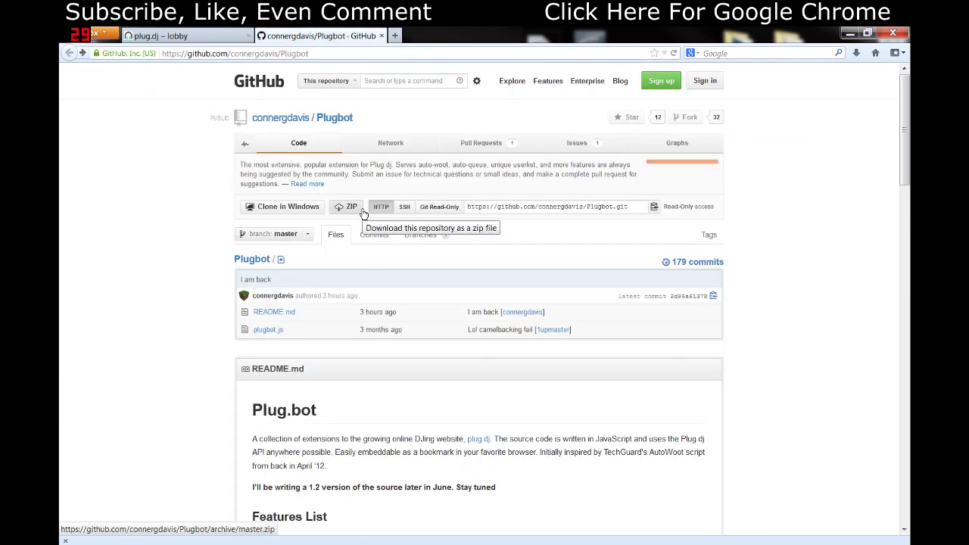
click(362, 212)
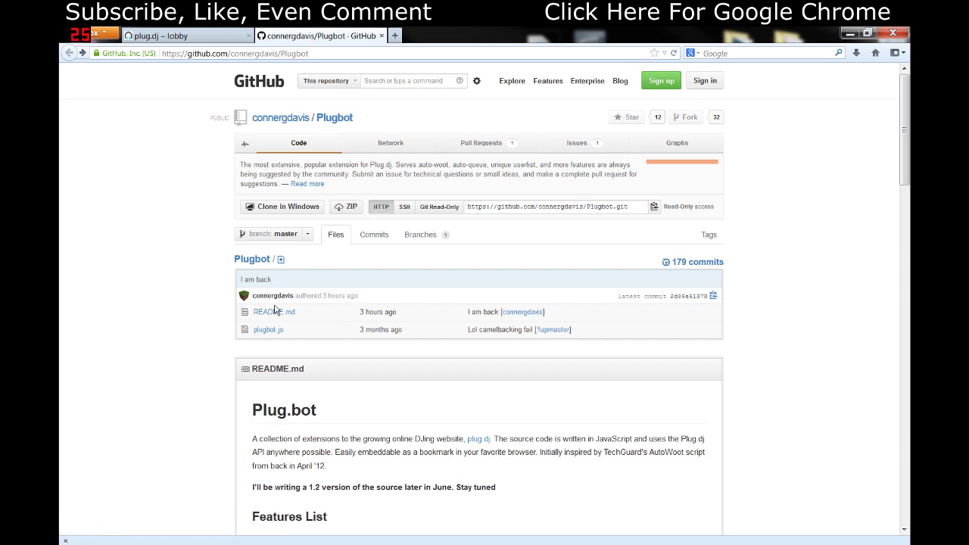
Scroll the README to Installation and open the bookmarklet's code on Pastebin
scroll(324, 358, down, 1)
scroll(636, 478, down, 5)
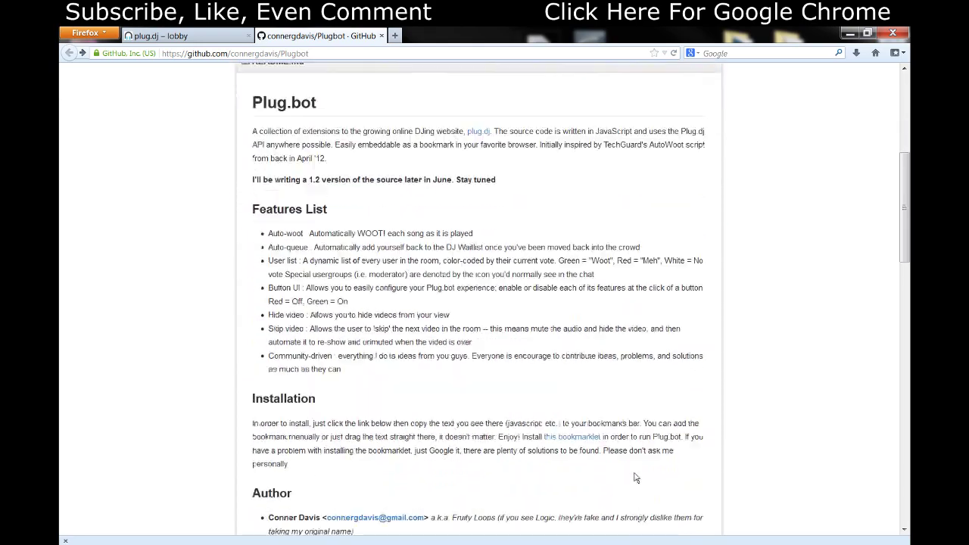
scroll(636, 478, up, 5)
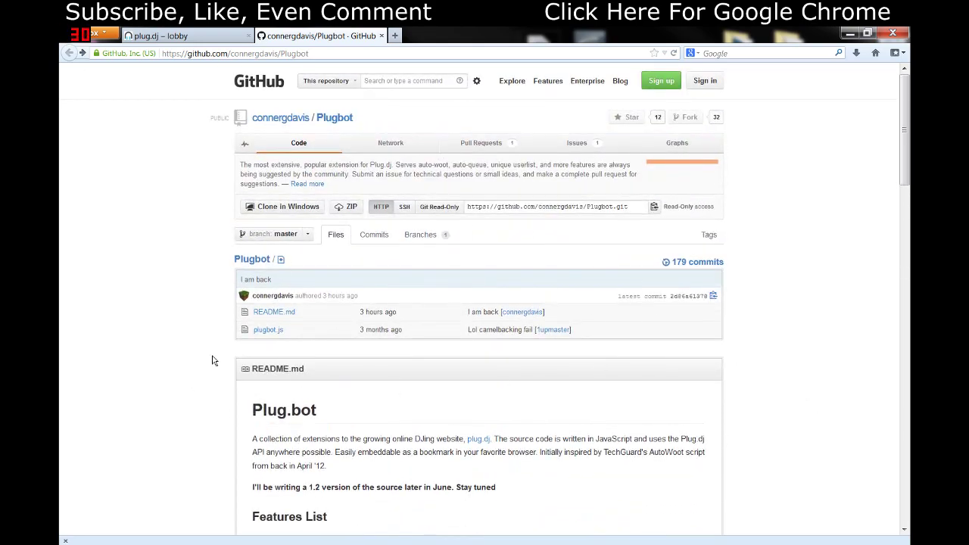
scroll(589, 352, down, 1)
scroll(379, 365, down, 1)
scroll(316, 311, down, 1)
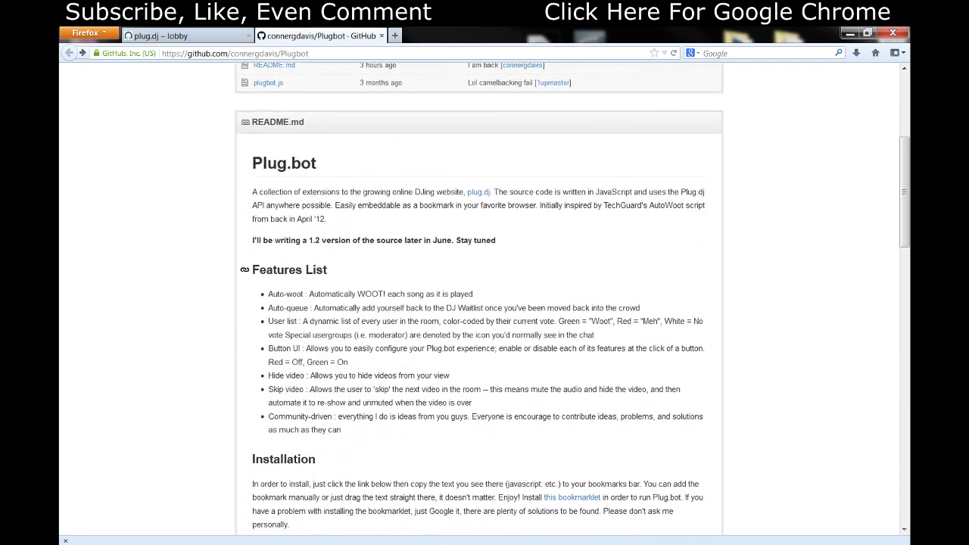
scroll(333, 359, down, 1)
scroll(333, 359, down, 3)
scroll(333, 358, down, 1)
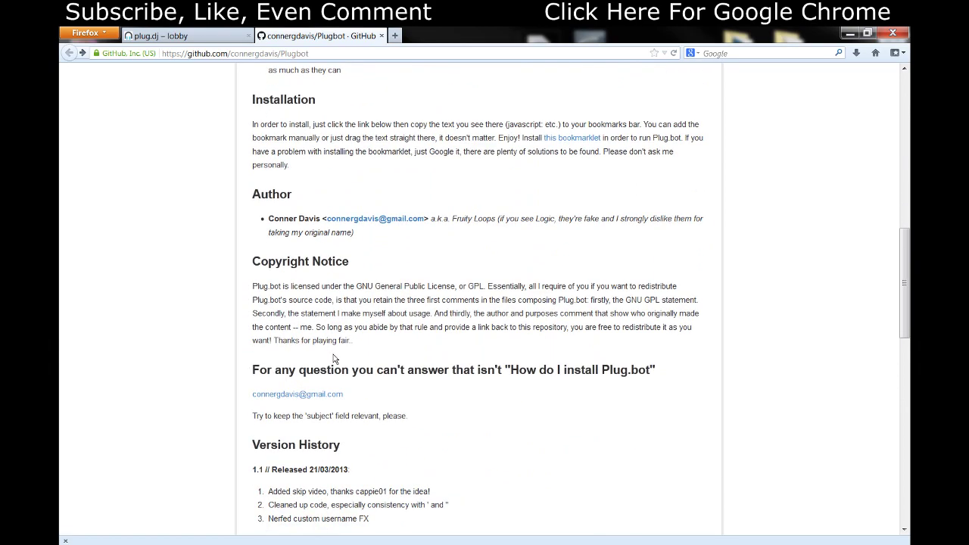
scroll(333, 359, down, 1)
scroll(333, 359, down, 1)
scroll(333, 359, down, 1)
scroll(333, 359, down, 2)
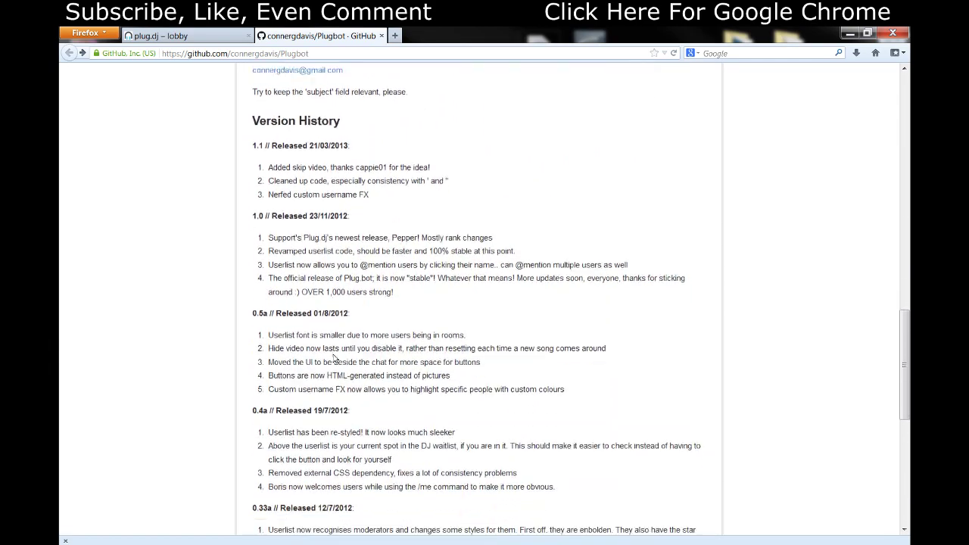
scroll(333, 358, up, 4)
scroll(334, 359, up, 2)
scroll(333, 359, up, 1)
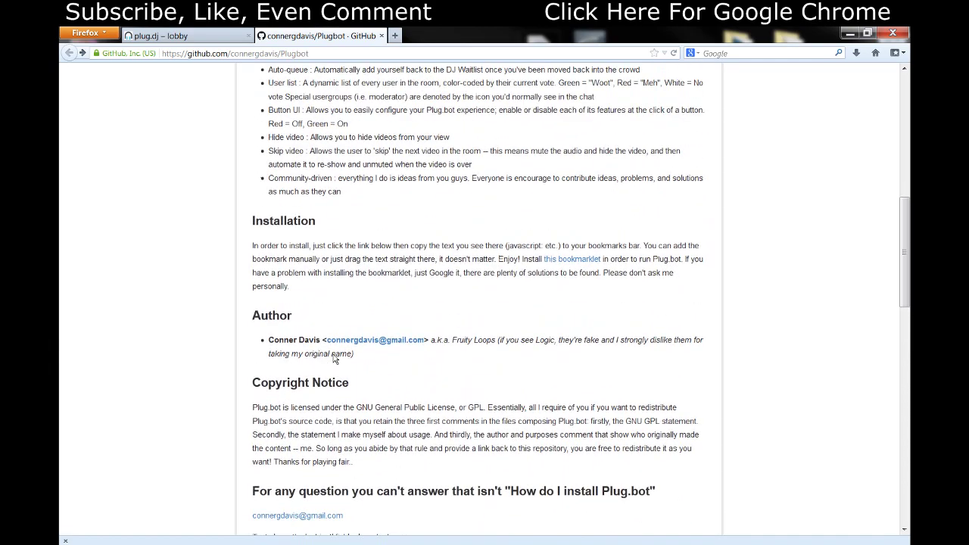
scroll(334, 359, up, 1)
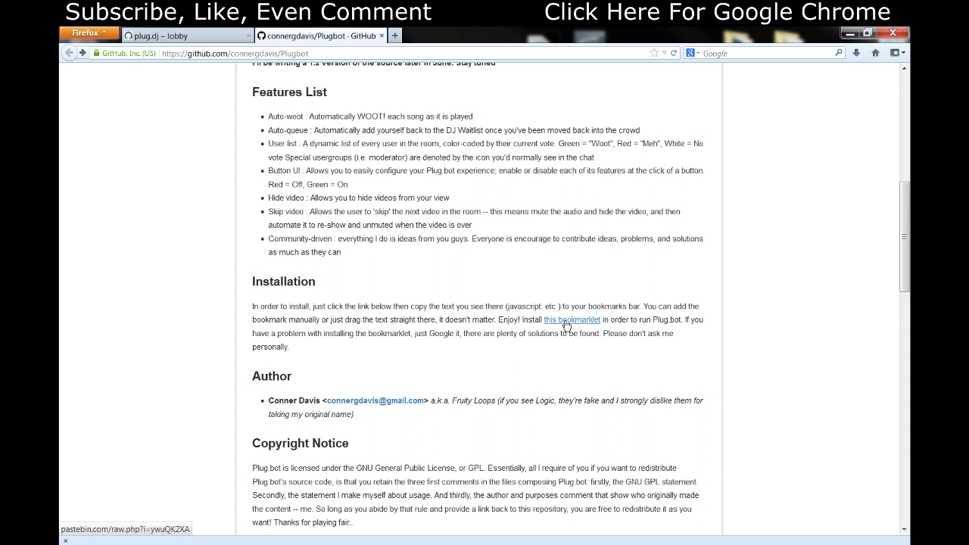
click(567, 326)
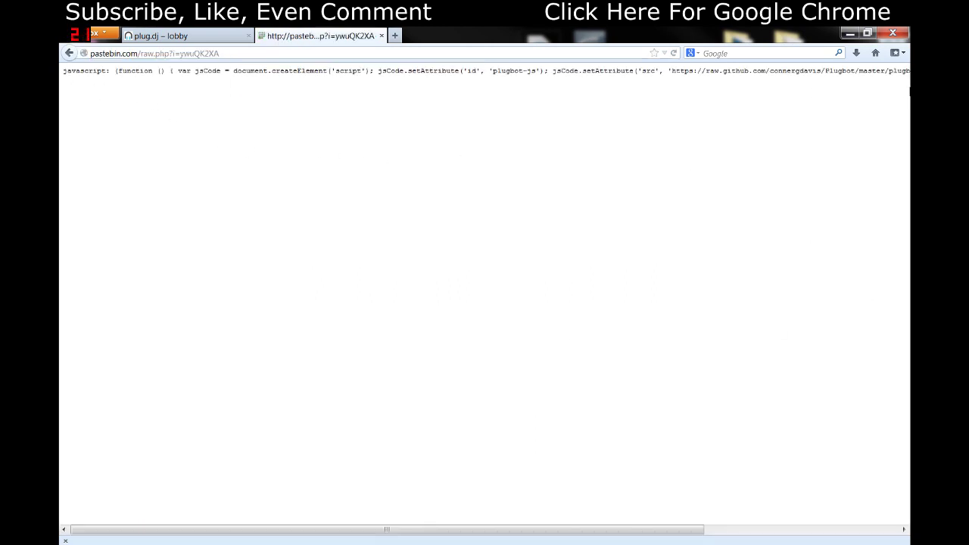
Copy the full Plug.bot javascript line from Pastebin and return to the plug.dj lobby
double_click(433, 70)
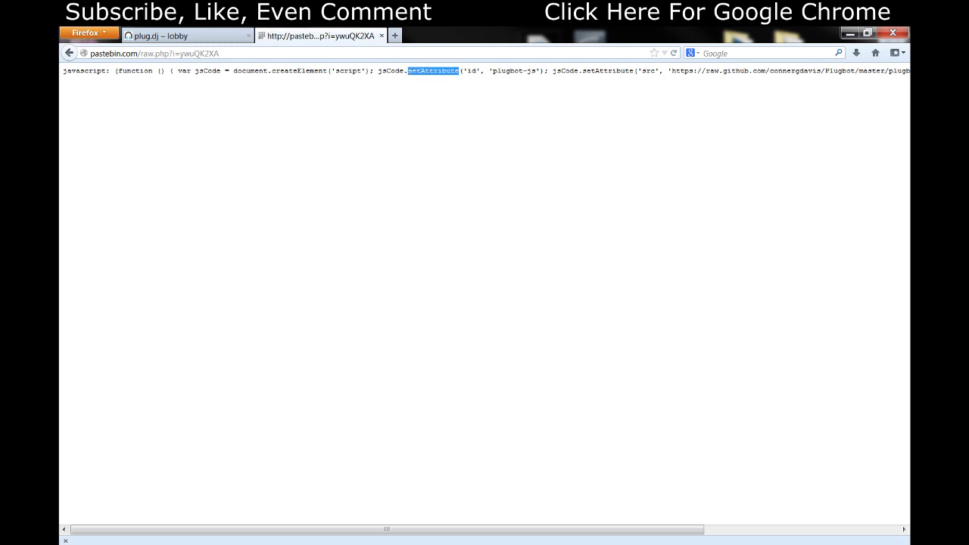
triple_click(433, 71)
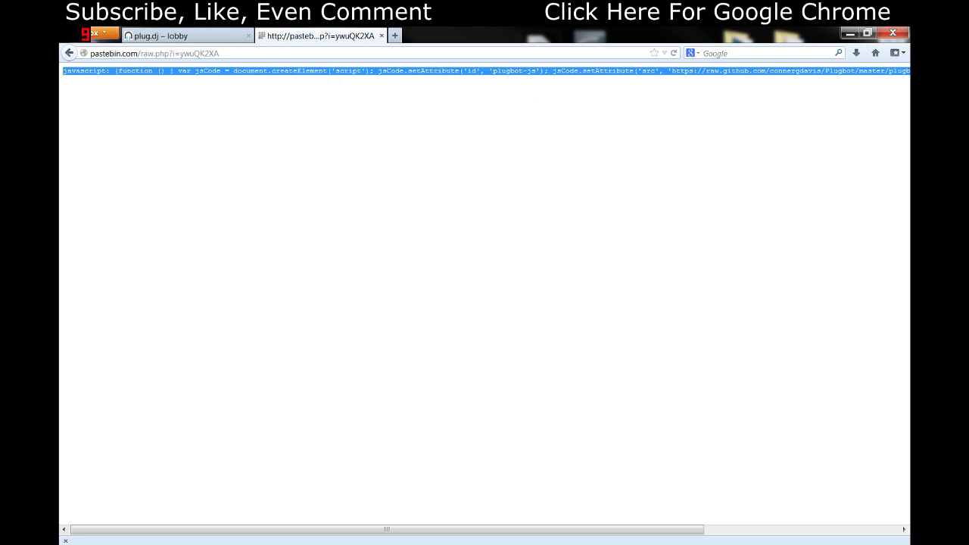
right_click(439, 72)
click(485, 83)
click(188, 38)
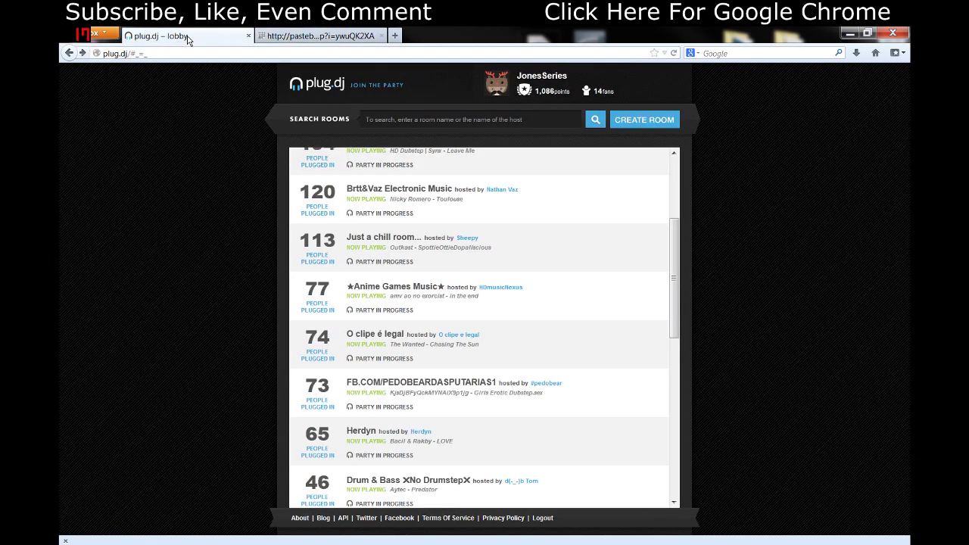
Turn on Firefox's bookmarks toolbar from the Bookmarks menu
scroll(193, 256, up, 2)
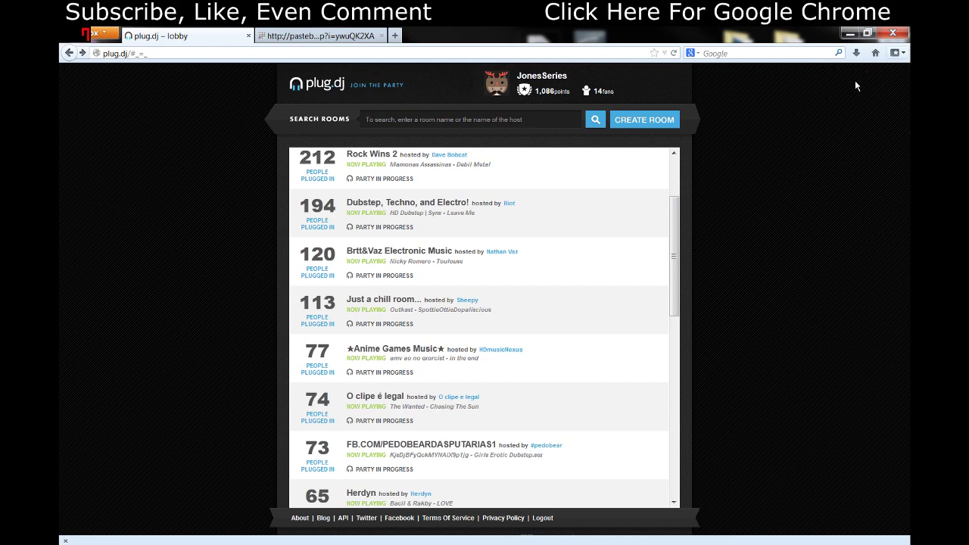
click(902, 53)
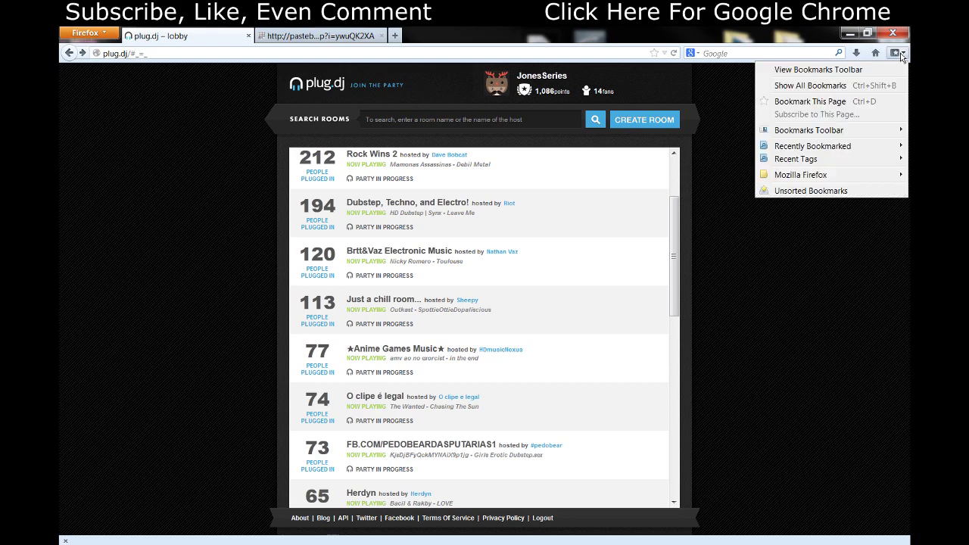
click(817, 70)
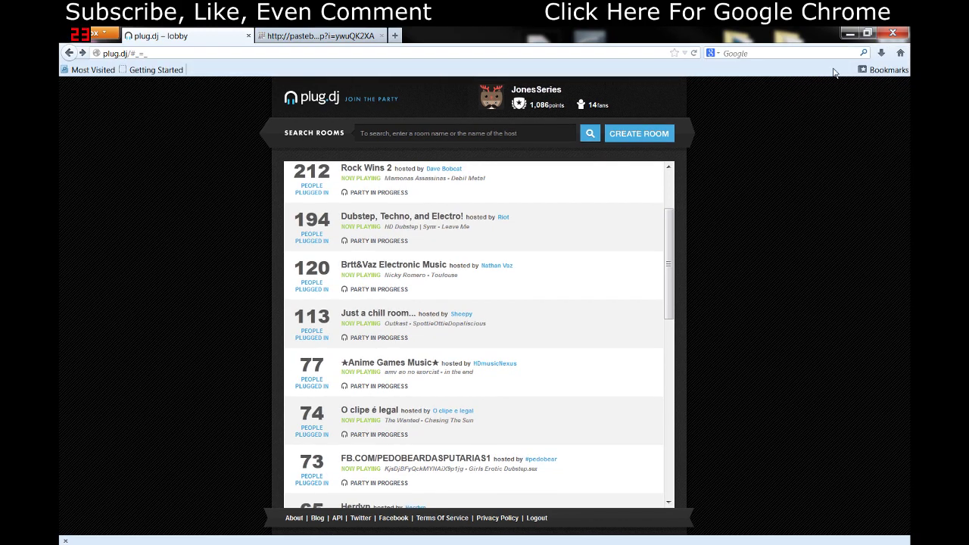
Add a toolbar bookmark named 'plug.bot' whose location is the pasted bookmarklet code
right_click(148, 71)
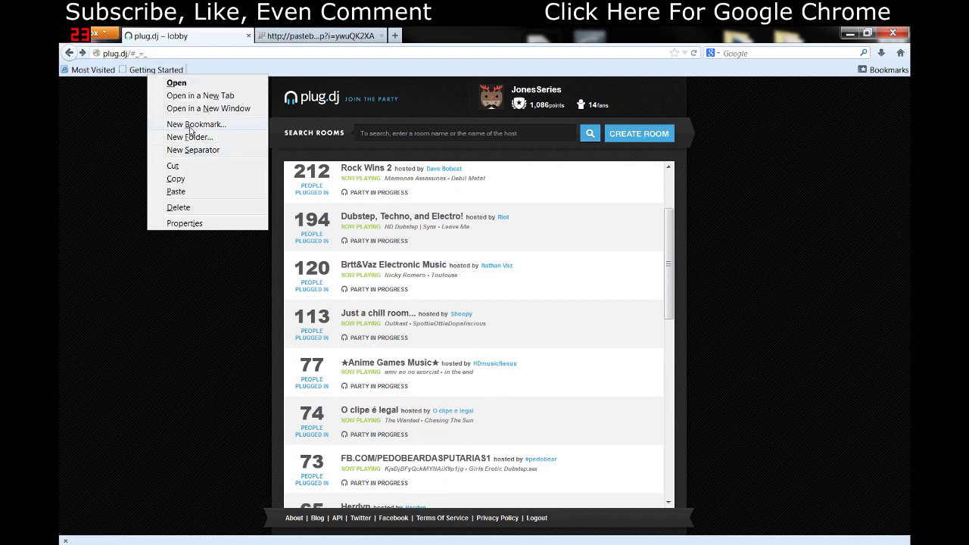
right_click(299, 70)
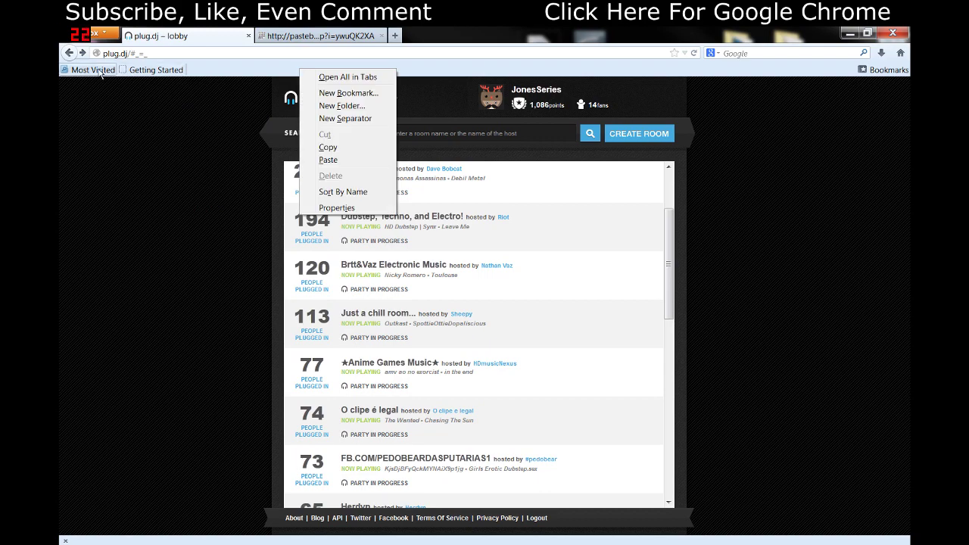
click(364, 94)
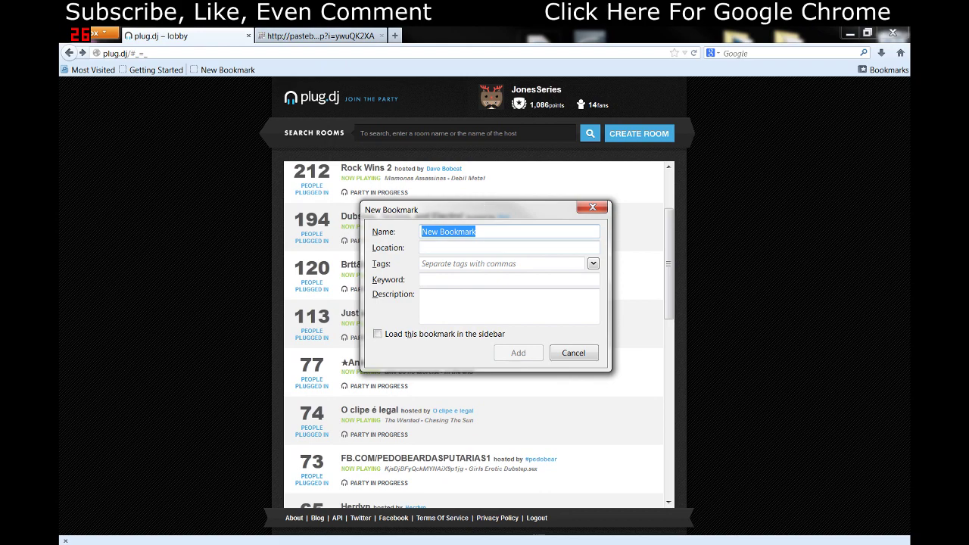
text(plug.bot)
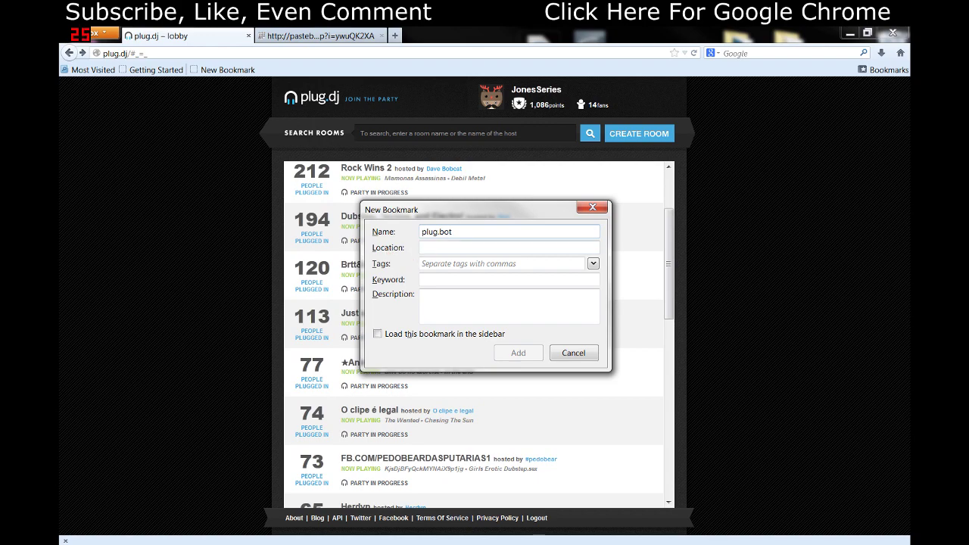
key(Tab)
key(ctrl+v)
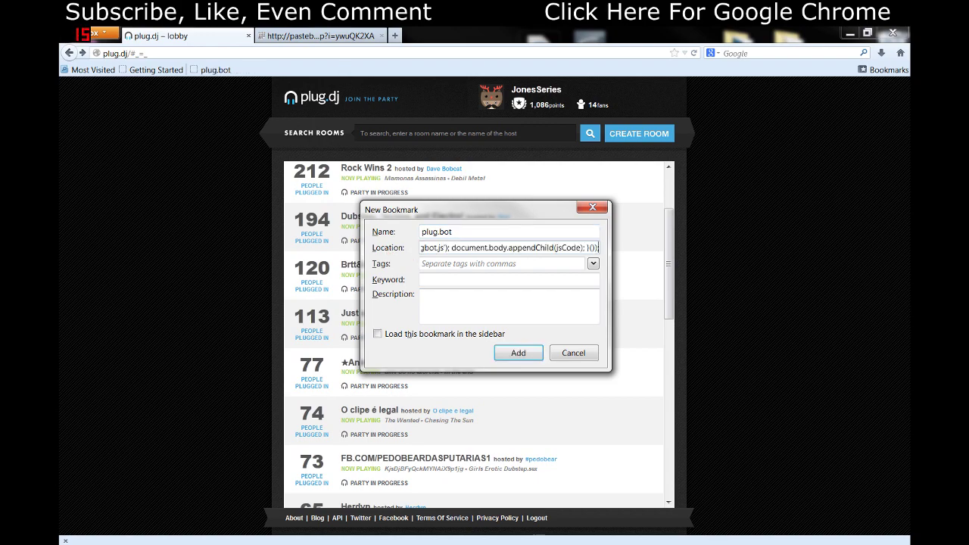
click(517, 353)
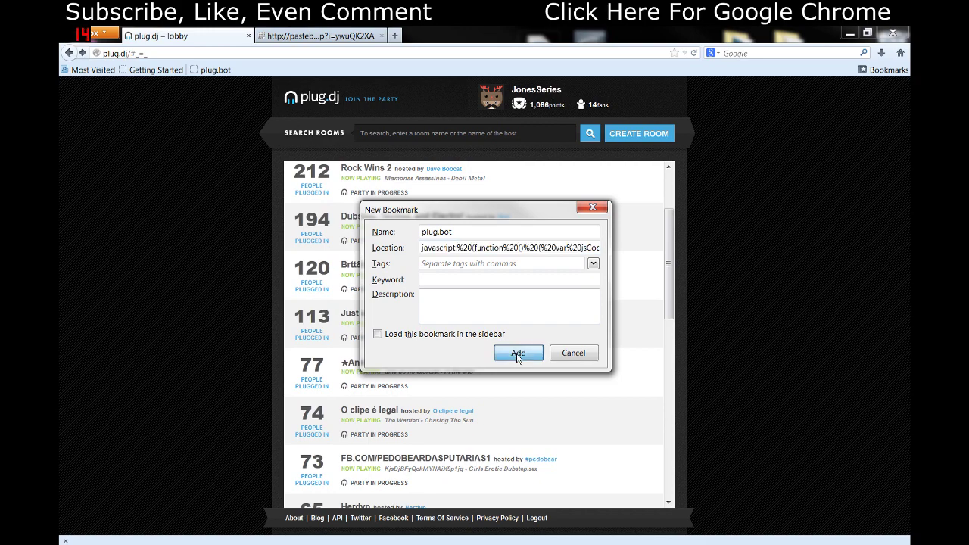
Look over the lobby's rooms and join 'Just a chill room...' with 113 listeners
scroll(593, 385, down, 2)
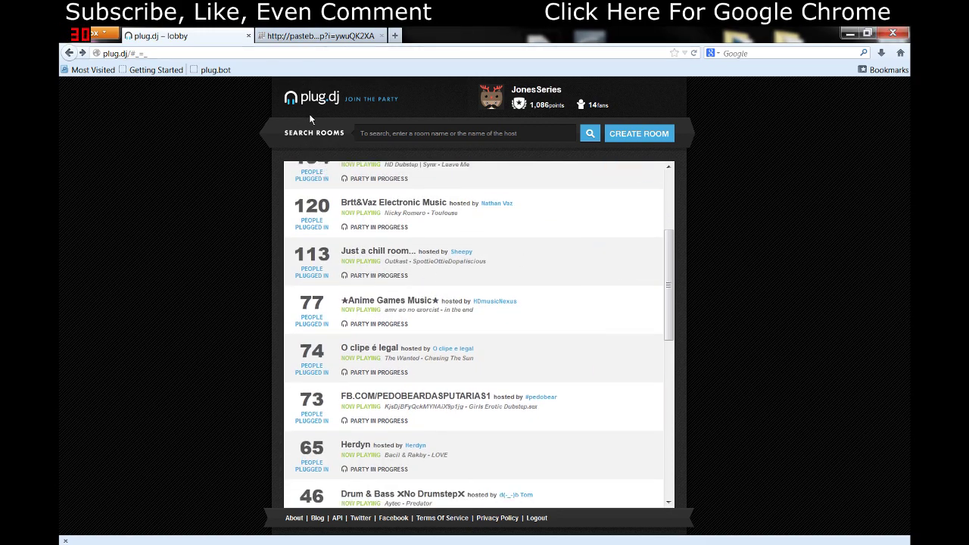
scroll(460, 370, up, 3)
scroll(461, 367, up, 2)
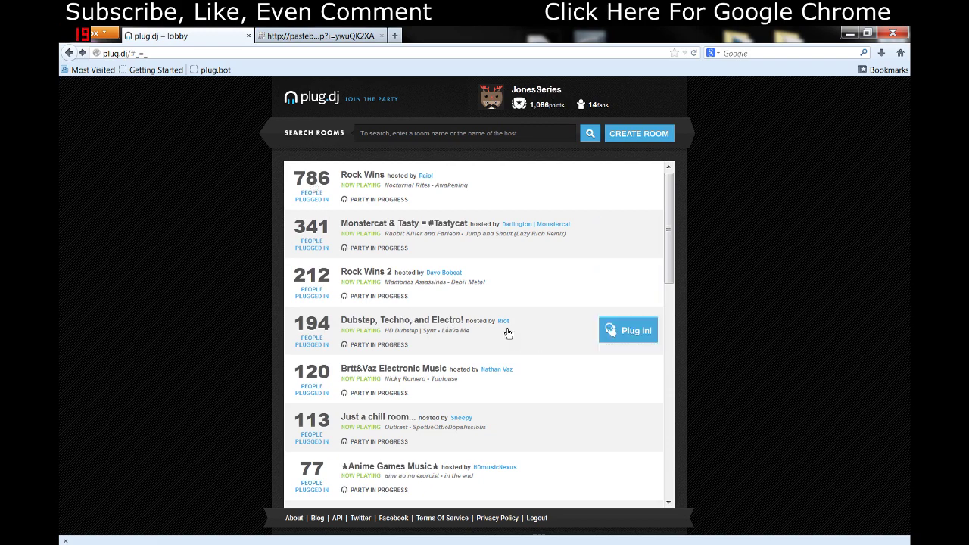
mouse_move(435, 282)
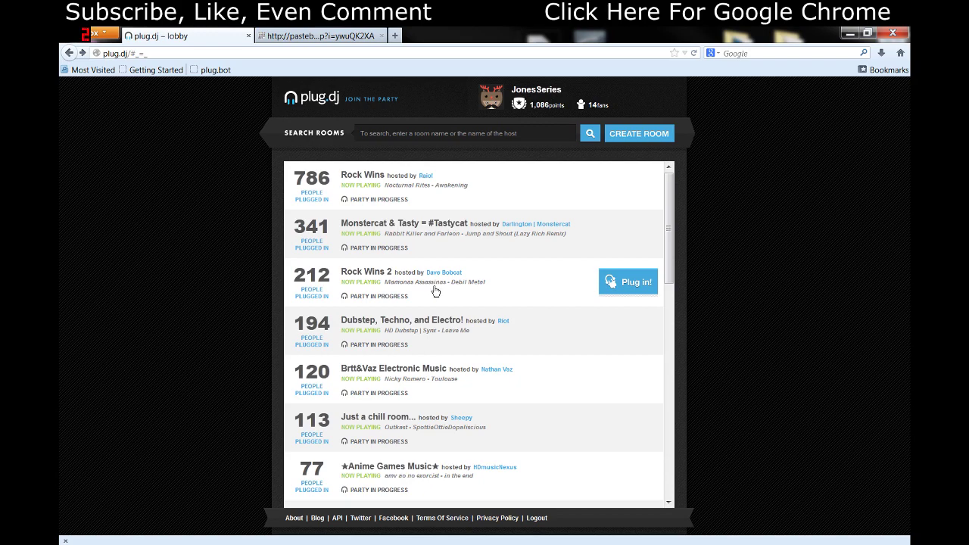
scroll(381, 280, down, 1)
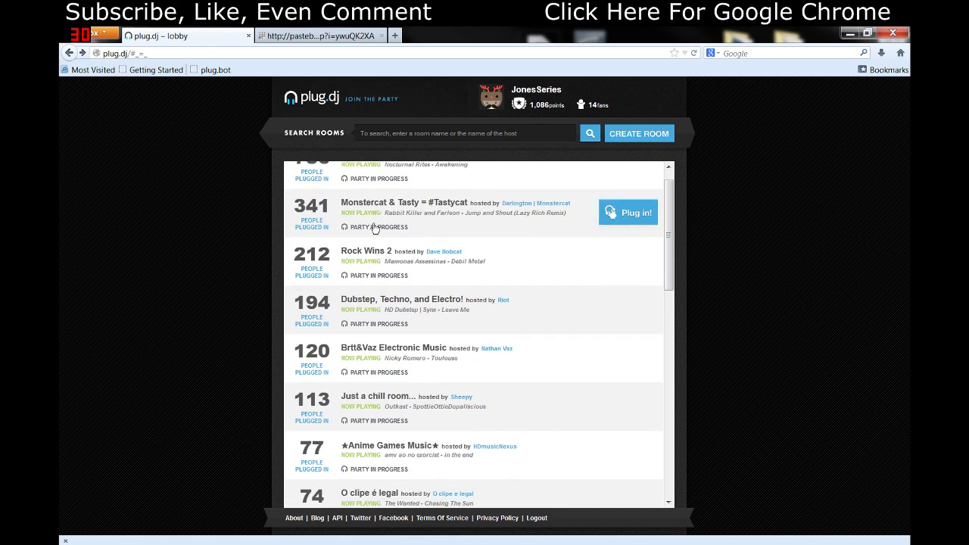
scroll(370, 280, down, 1)
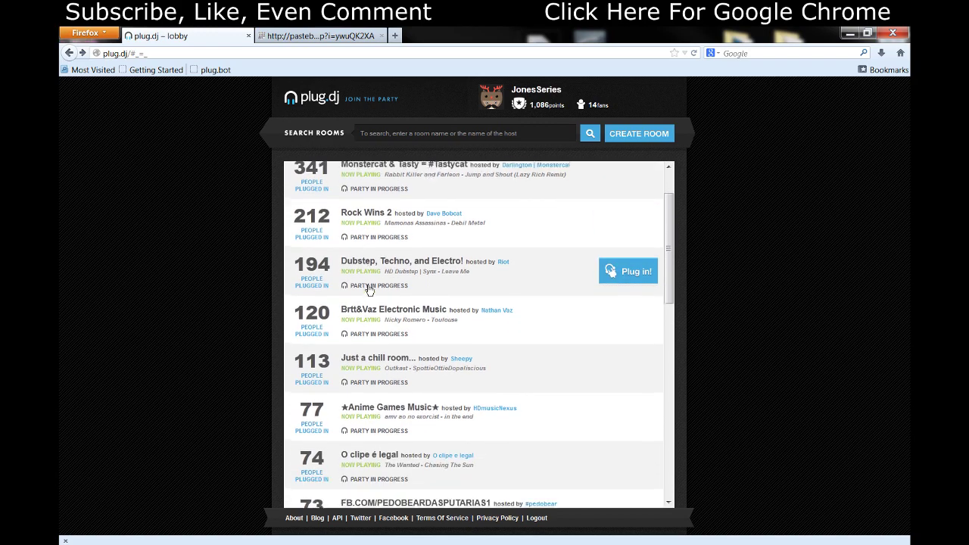
scroll(367, 290, up, 1)
scroll(369, 288, down, 3)
scroll(369, 285, down, 3)
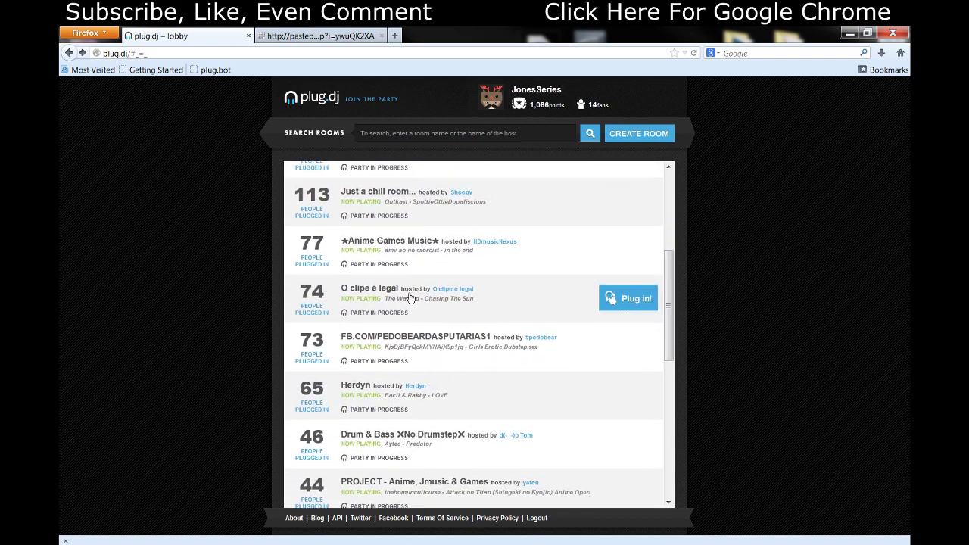
scroll(375, 356, up, 1)
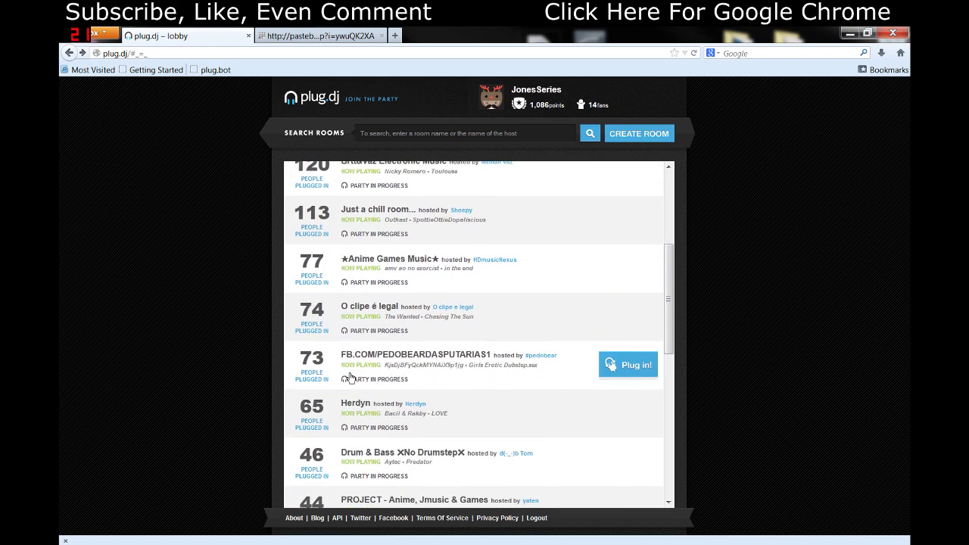
click(370, 213)
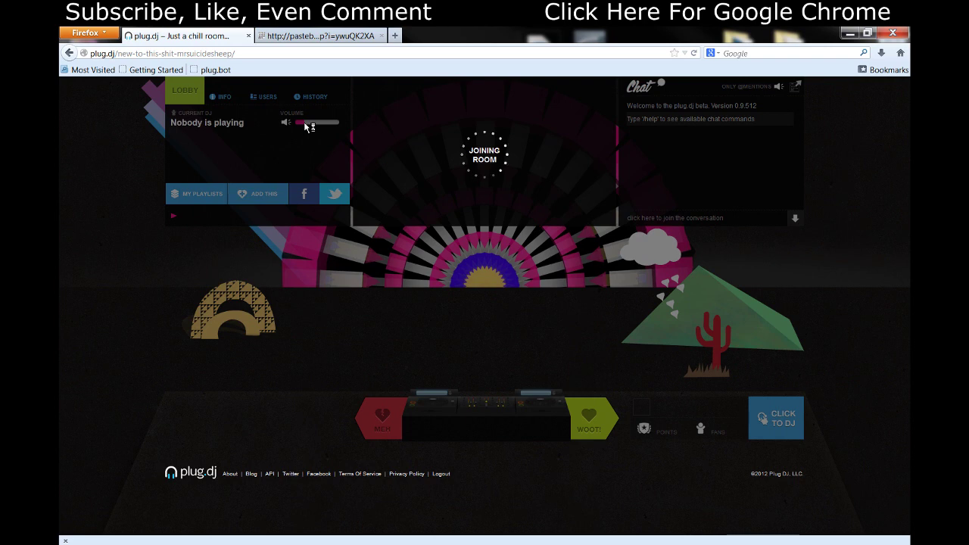
Lower the room's music volume slightly and run the plug.bot bookmarklet
drag(305, 126, 301, 125)
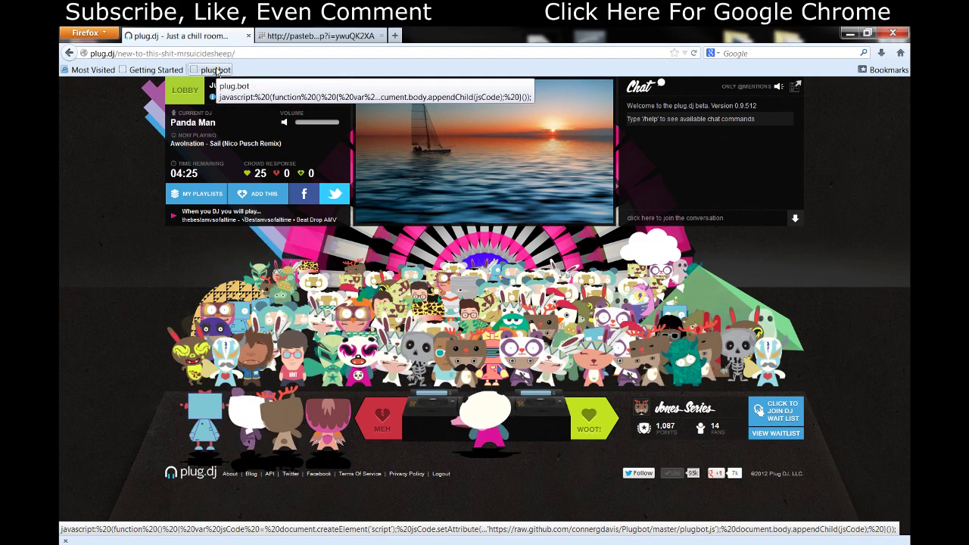
click(217, 70)
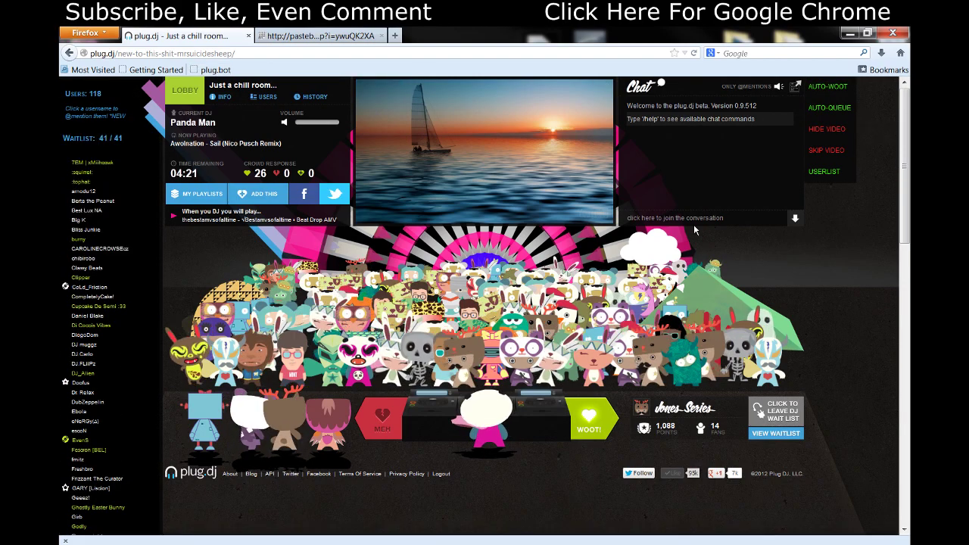
Browse Plug.bot's user list and send 'hello' in chat mentioning one listed user
scroll(132, 289, down, 3)
scroll(131, 288, down, 4)
scroll(131, 288, down, 5)
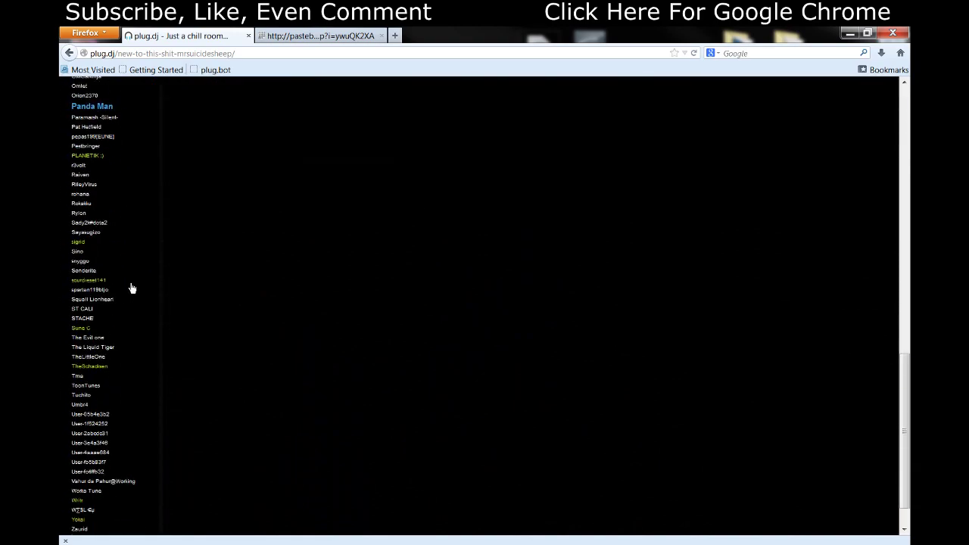
scroll(132, 289, down, 1)
scroll(131, 289, up, 10)
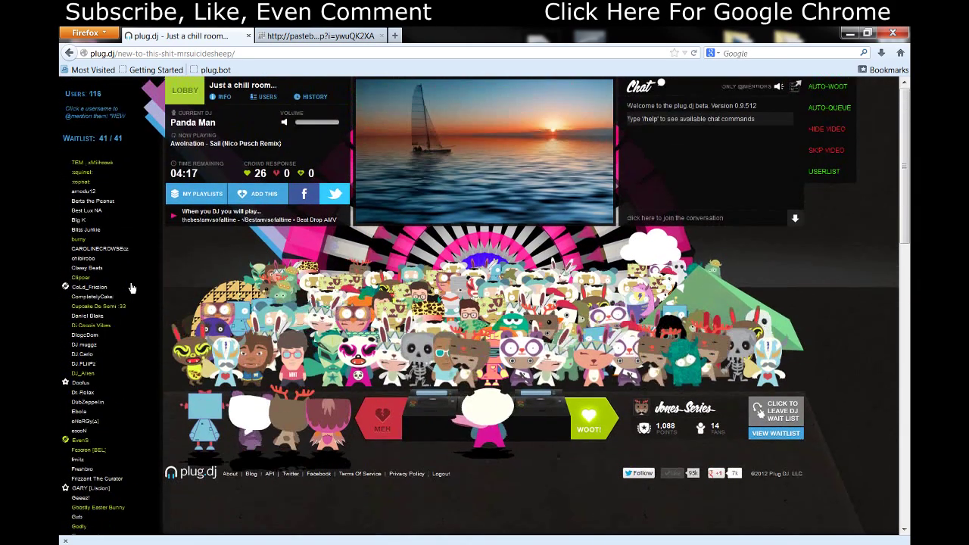
click(88, 191)
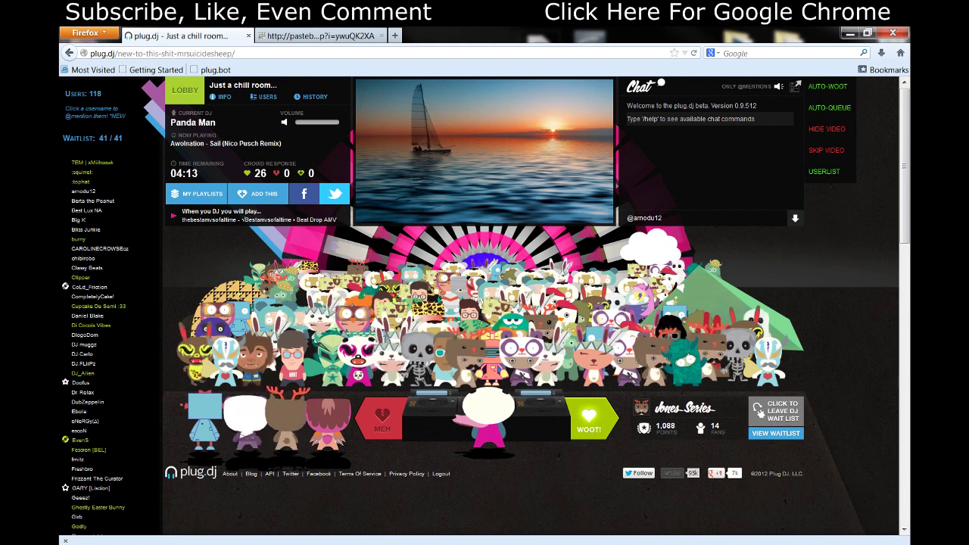
text(hel)
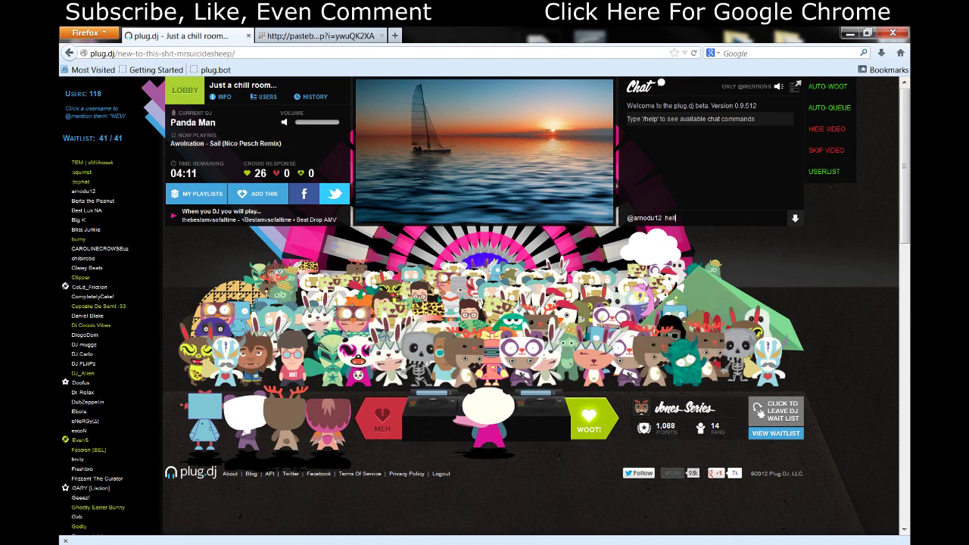
text(lo)
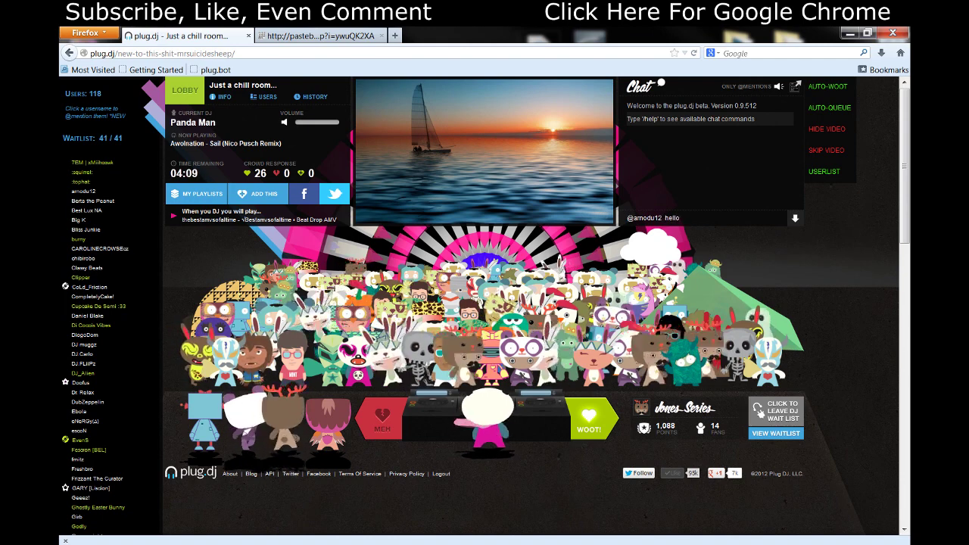
key(Return)
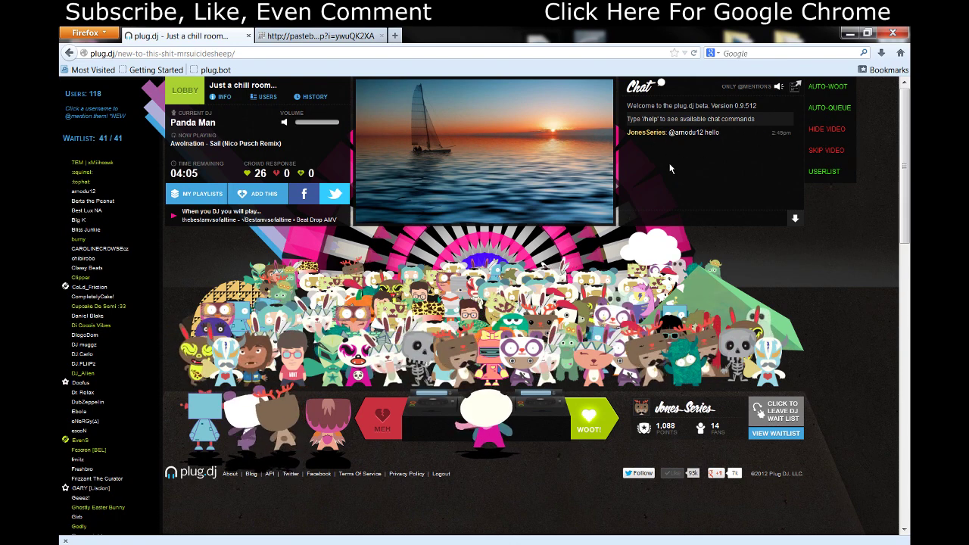
Turn off auto-woot and auto-queue, toggle hide-video, and skip the current video
click(827, 87)
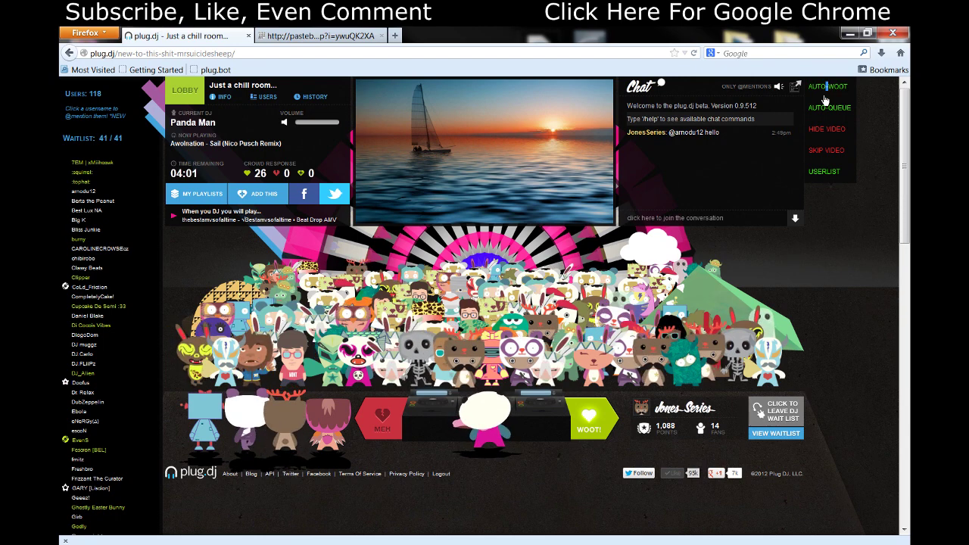
click(833, 110)
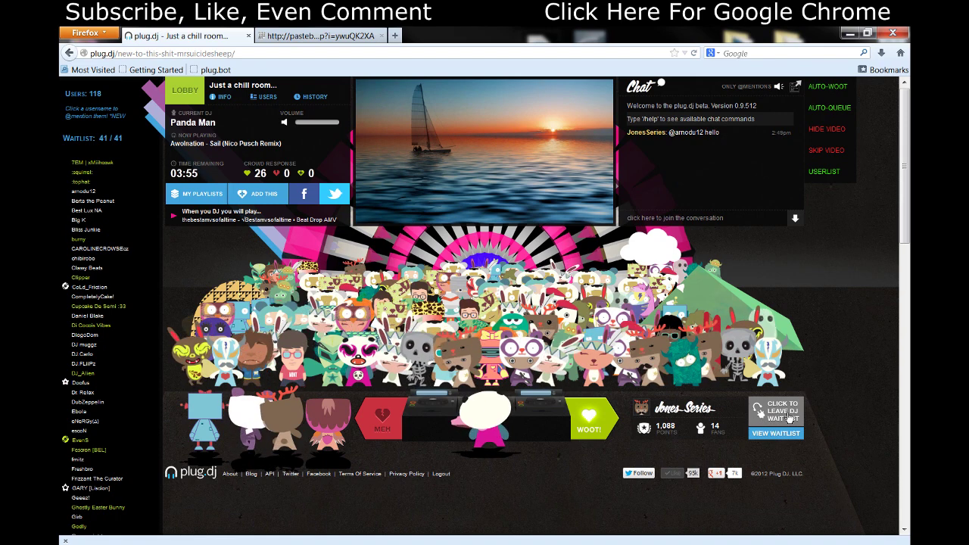
click(832, 130)
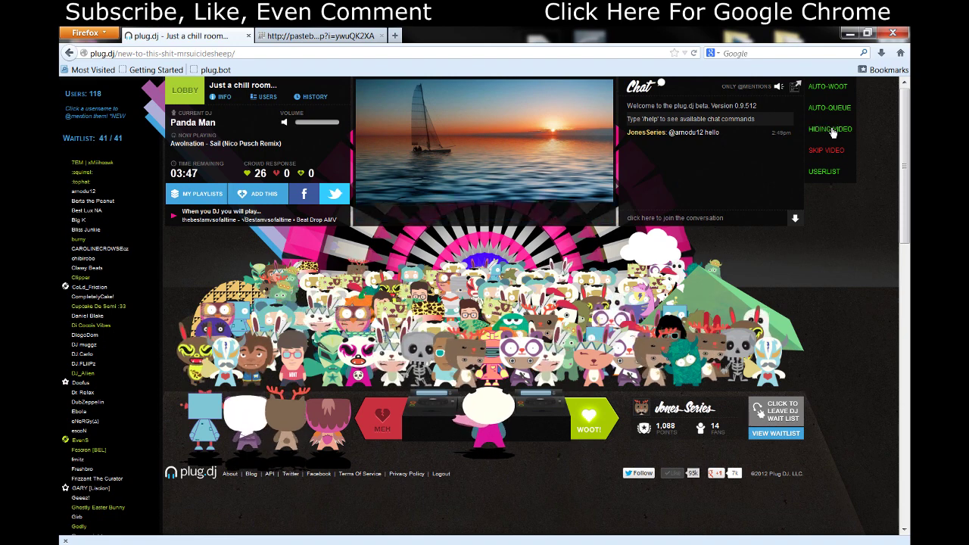
click(833, 130)
click(835, 152)
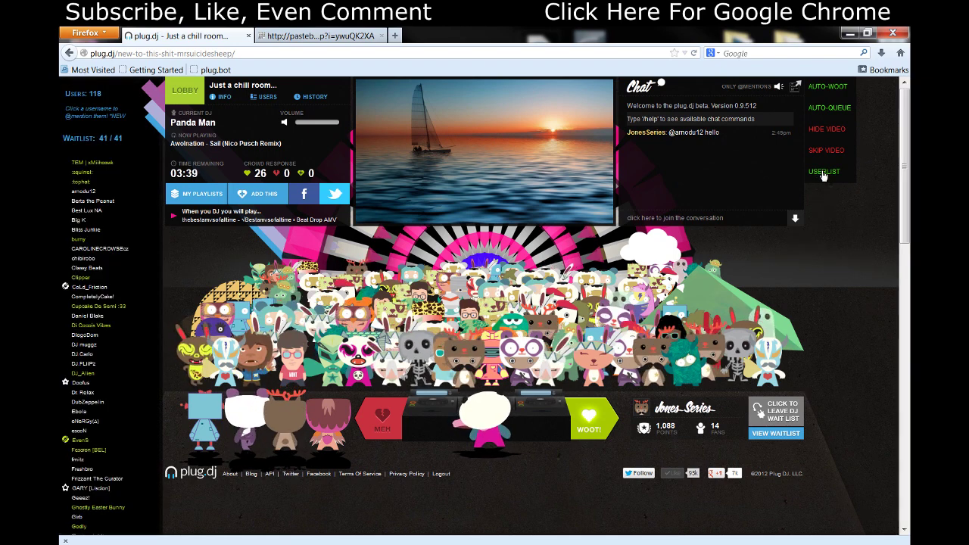
Toggle the Plug.bot user list off and back on, then go to the GitHub tab
click(824, 174)
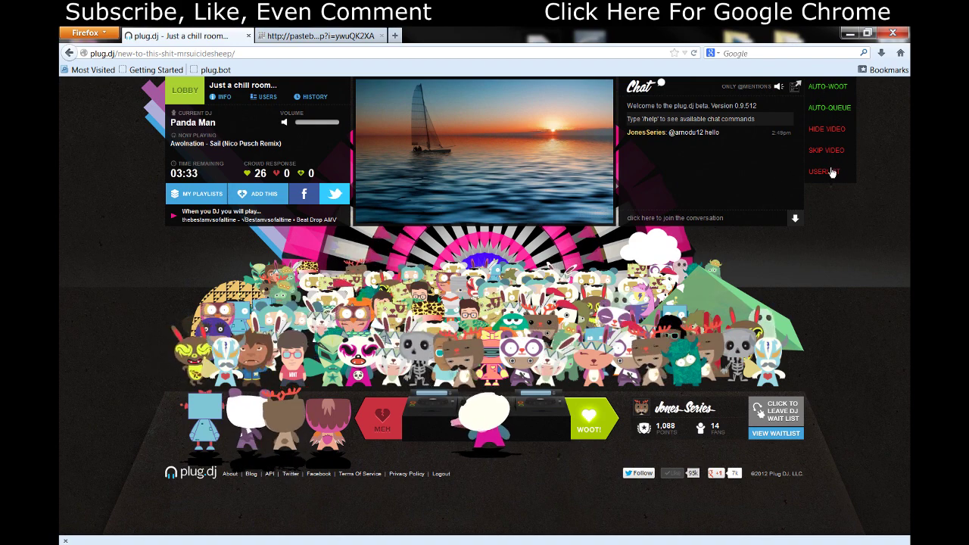
click(831, 172)
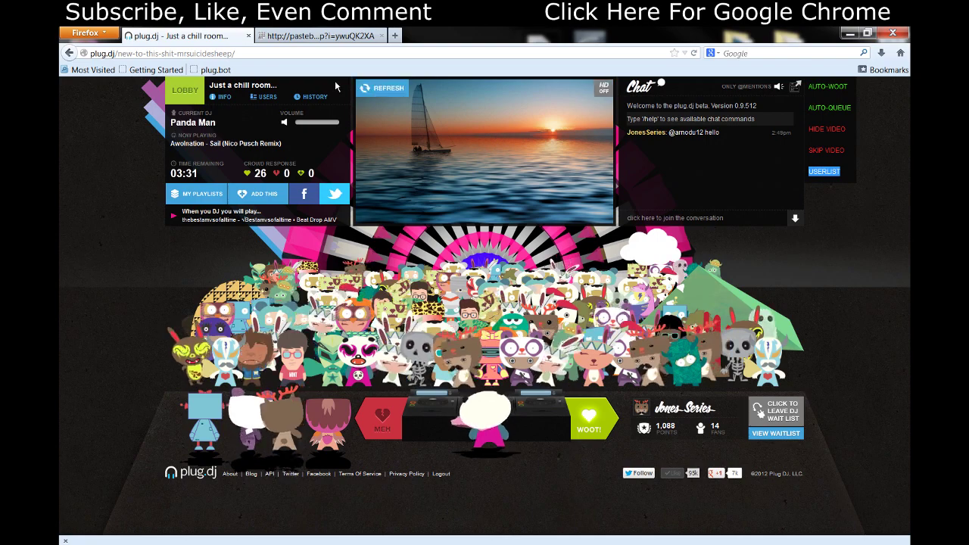
click(309, 36)
Go back to the Plugbot repository and open the plugbot.js source file
key(alt+Left)
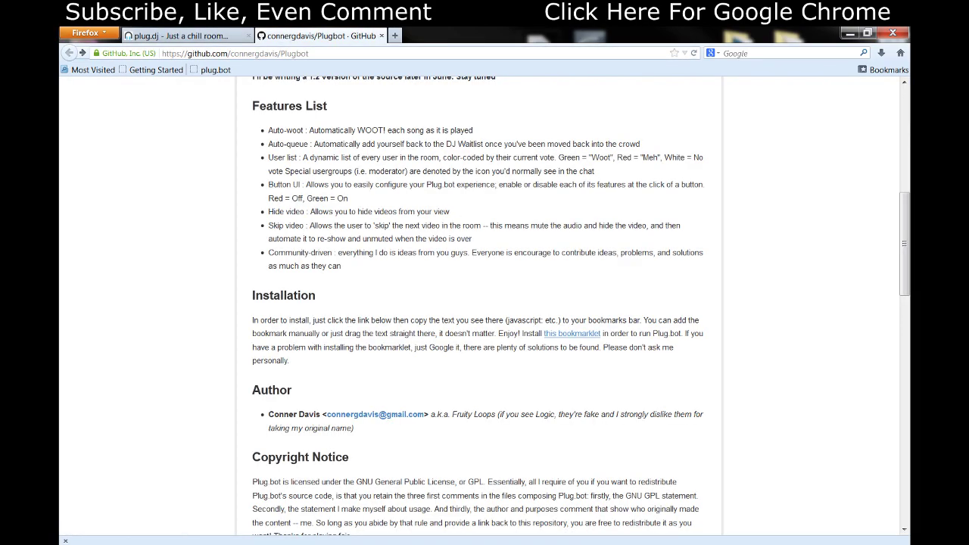
scroll(523, 191, up, 3)
scroll(522, 191, up, 4)
scroll(522, 191, down, 4)
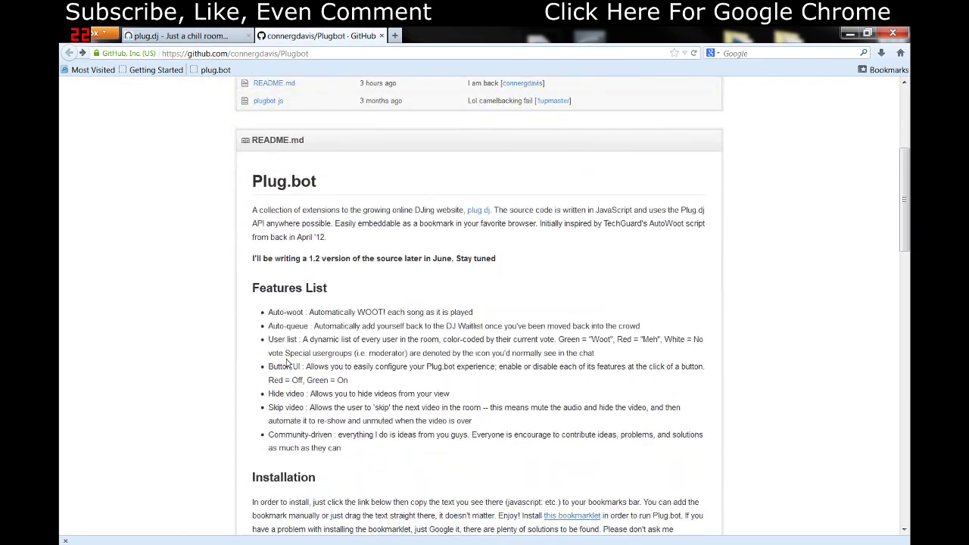
scroll(288, 364, up, 5)
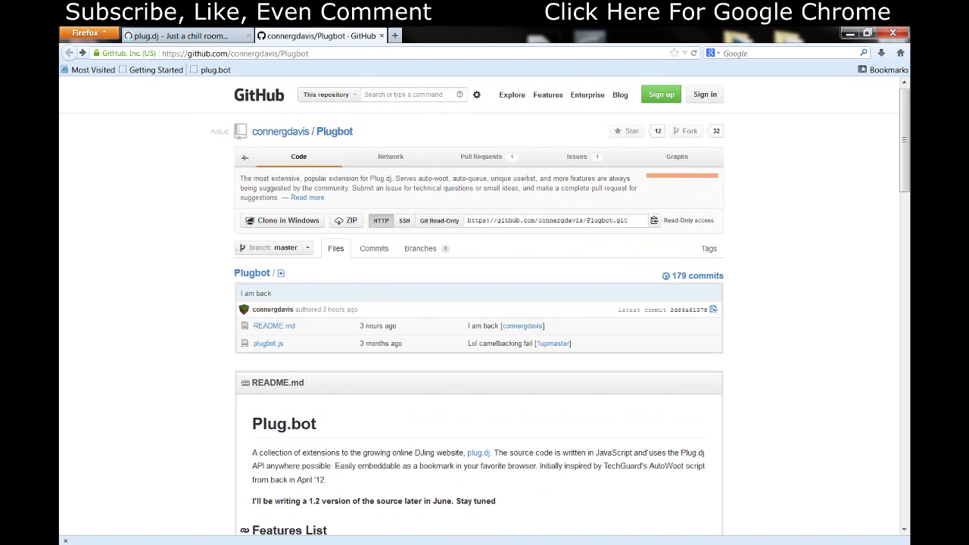
click(268, 346)
Read through plugbot.js, then close the tab and return to the plug.dj lobby
scroll(485, 303, down, 4)
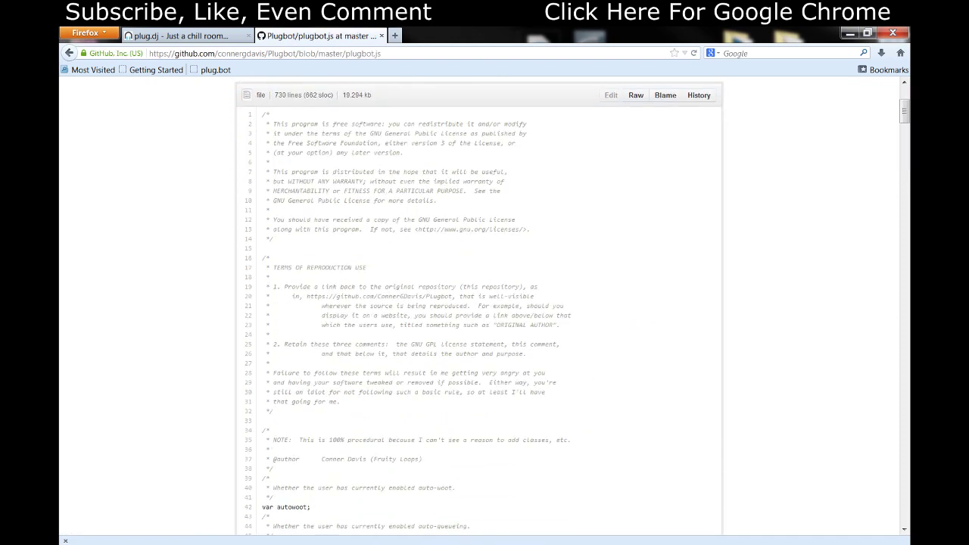
scroll(427, 378, down, 7)
scroll(427, 378, down, 7)
scroll(428, 379, down, 7)
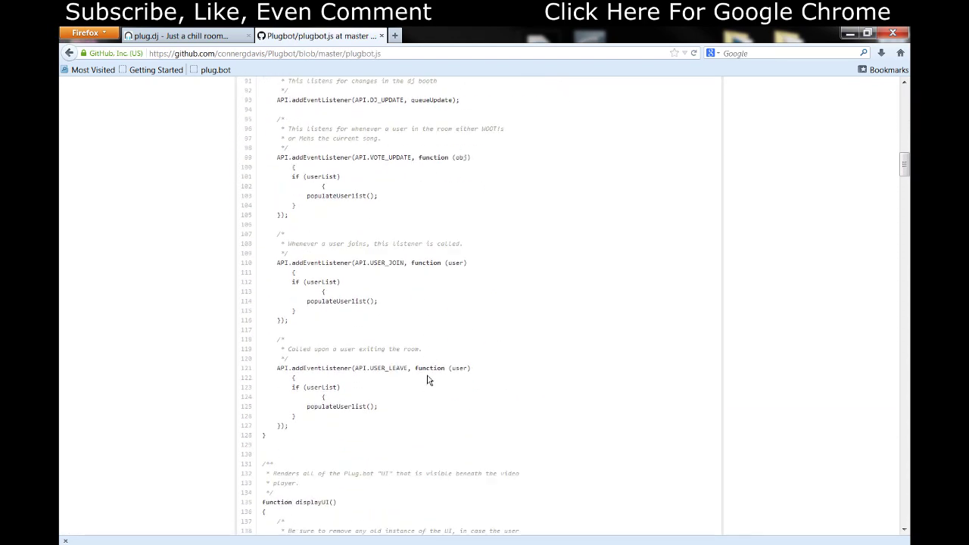
scroll(428, 378, down, 7)
scroll(427, 379, down, 5)
scroll(428, 378, down, 3)
scroll(428, 378, down, 5)
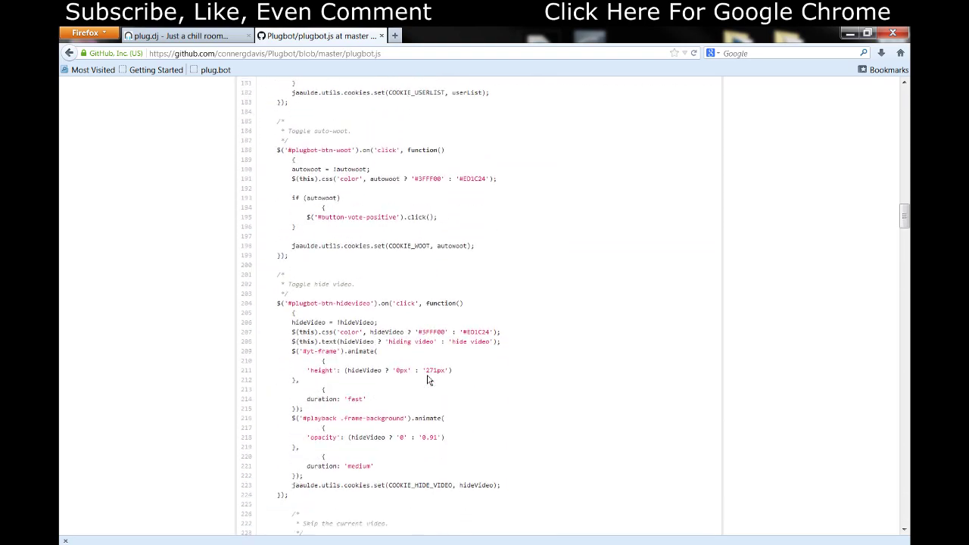
scroll(428, 379, down, 6)
scroll(428, 380, down, 7)
scroll(428, 380, down, 7)
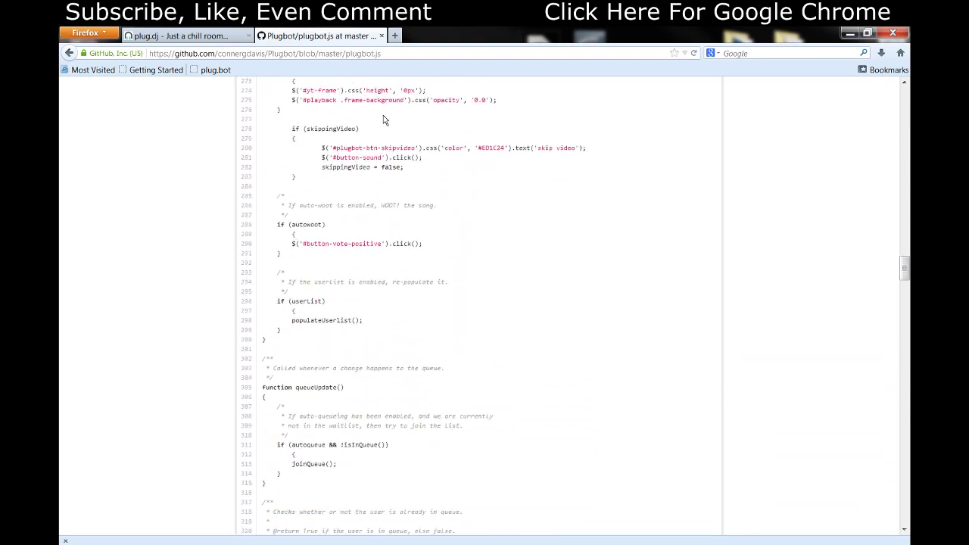
click(381, 35)
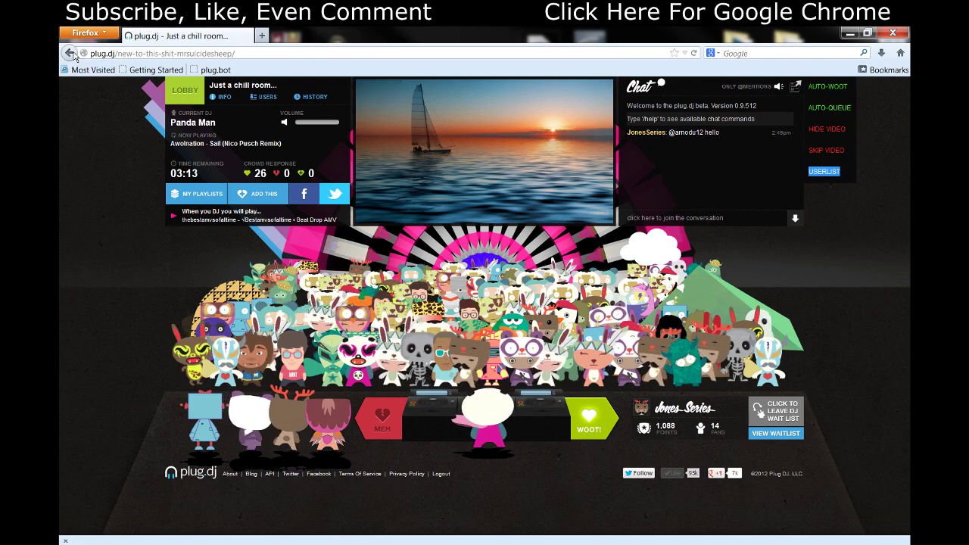
click(185, 90)
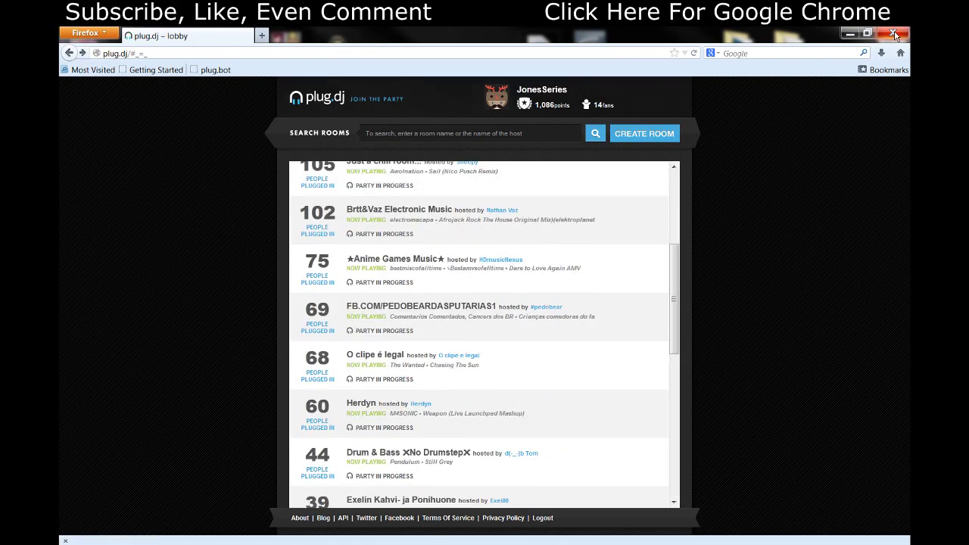